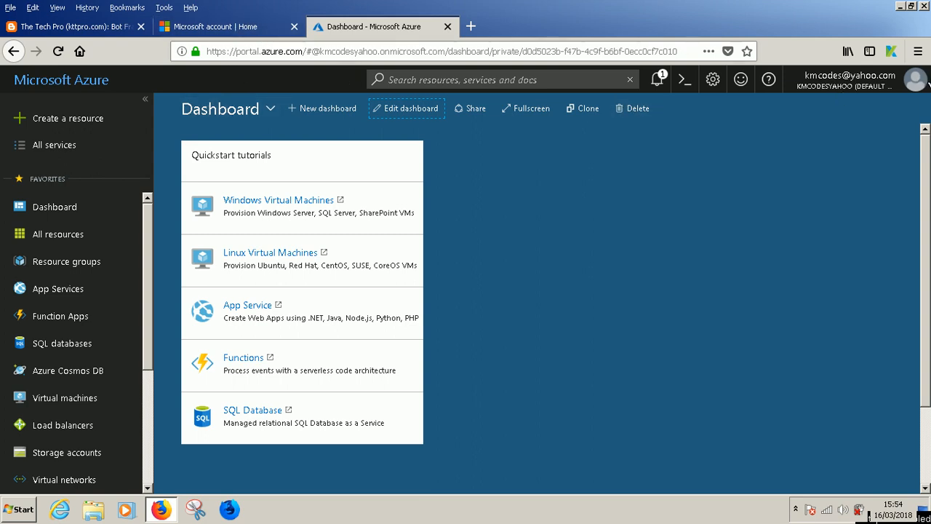
Check the account's subscriptions in the Cost Management + Billing page and return to the dashboard
click(913, 84)
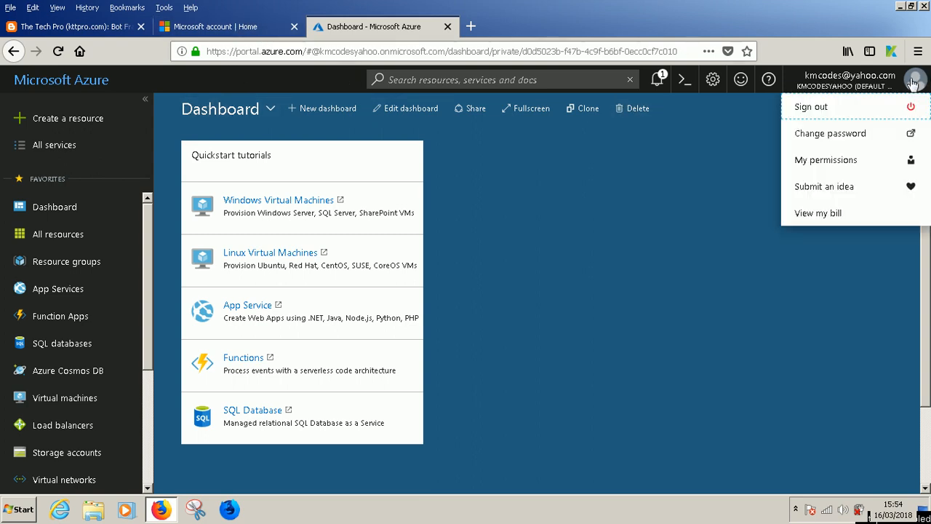
click(818, 214)
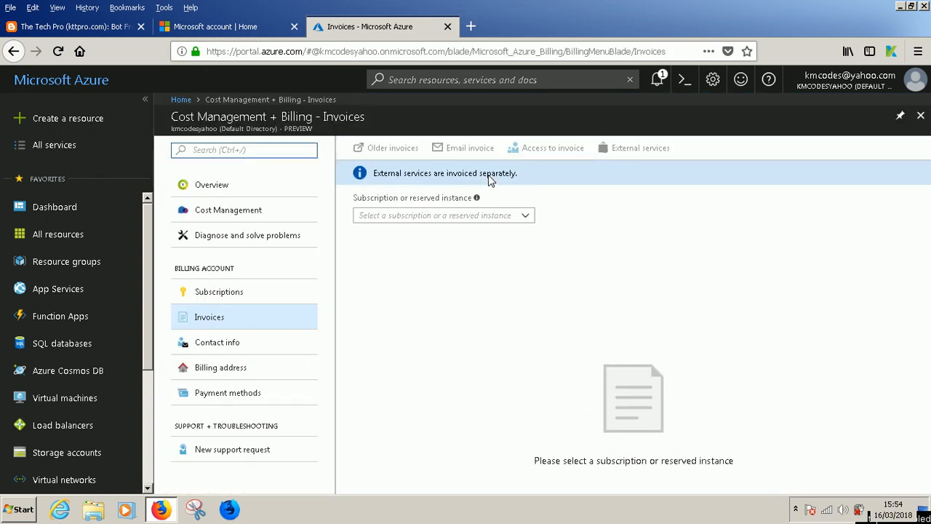
click(265, 294)
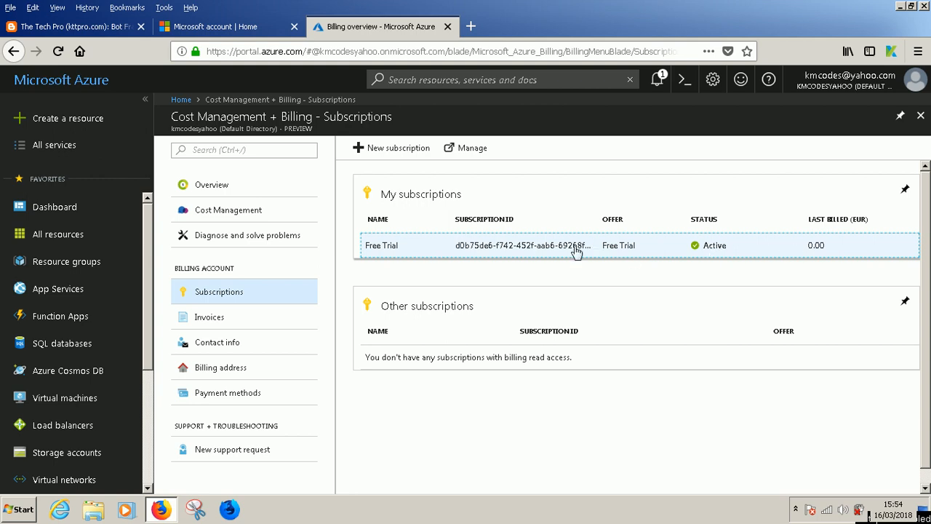
click(920, 115)
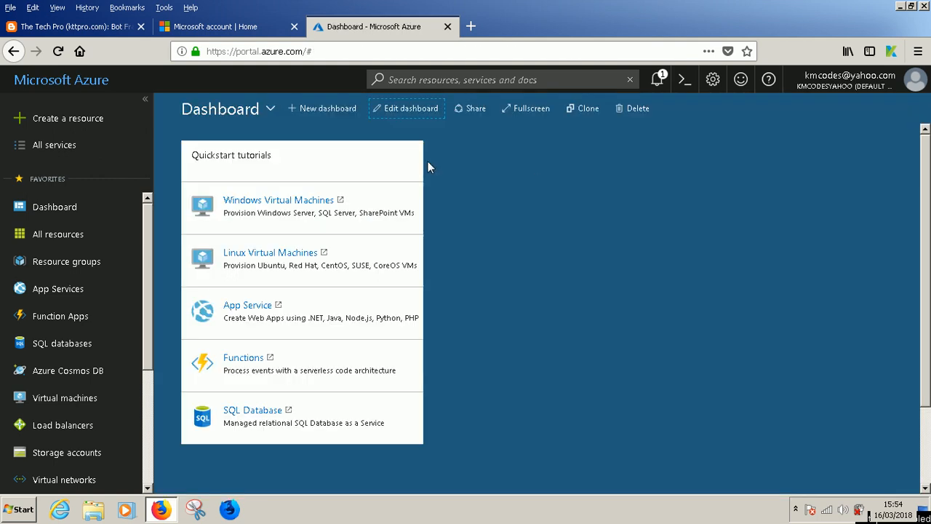
Read the first two steps of the step-by-step procedure in the bot tutorial article and return to the Azure portal
click(102, 27)
scroll(418, 201, down, 4)
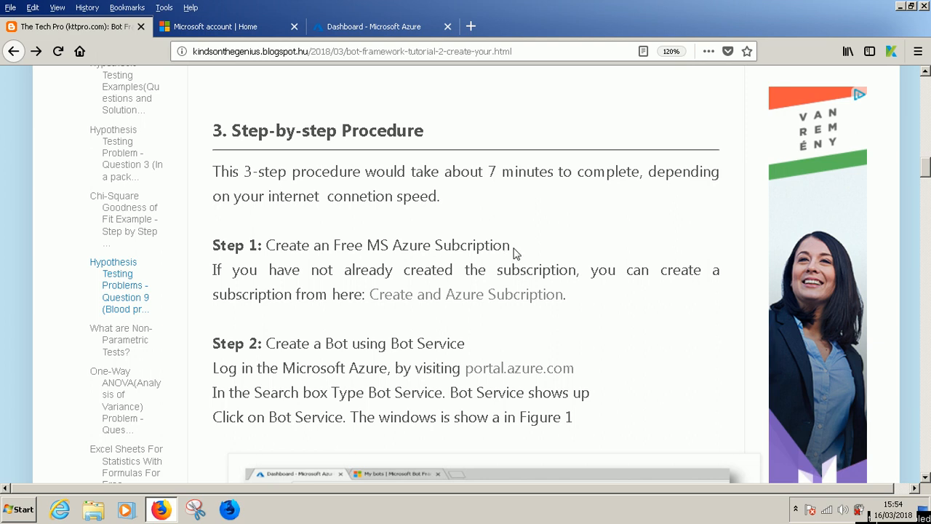
scroll(513, 251, down, 1)
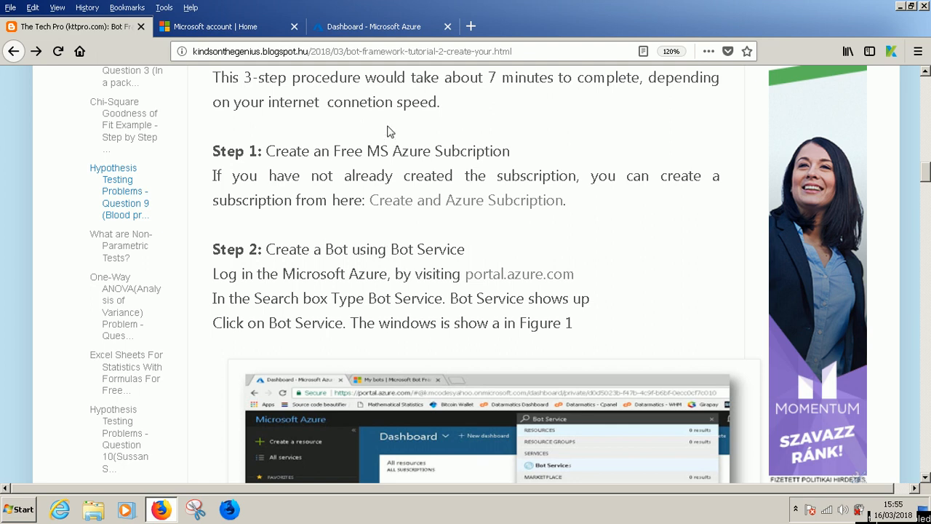
click(348, 32)
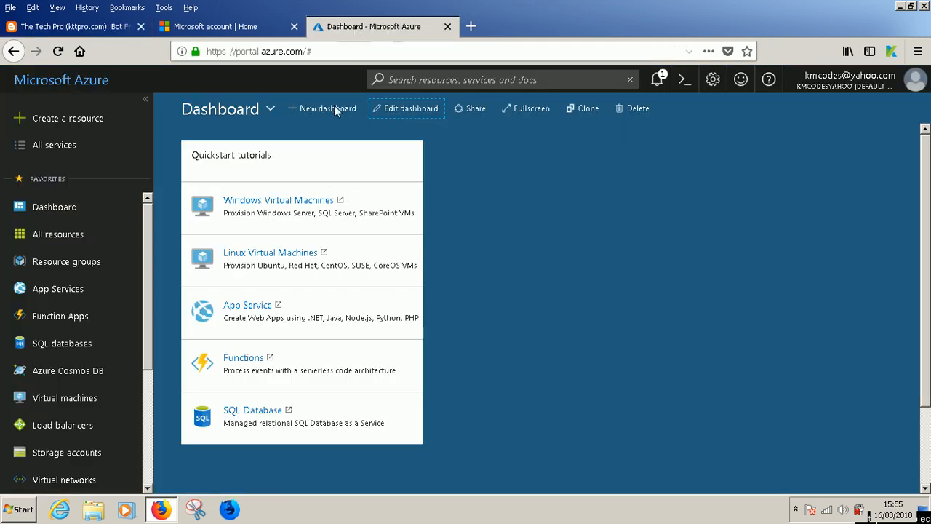
Search the portal for "Bot service", then clear and dismiss the search
click(428, 80)
text(Bot service)
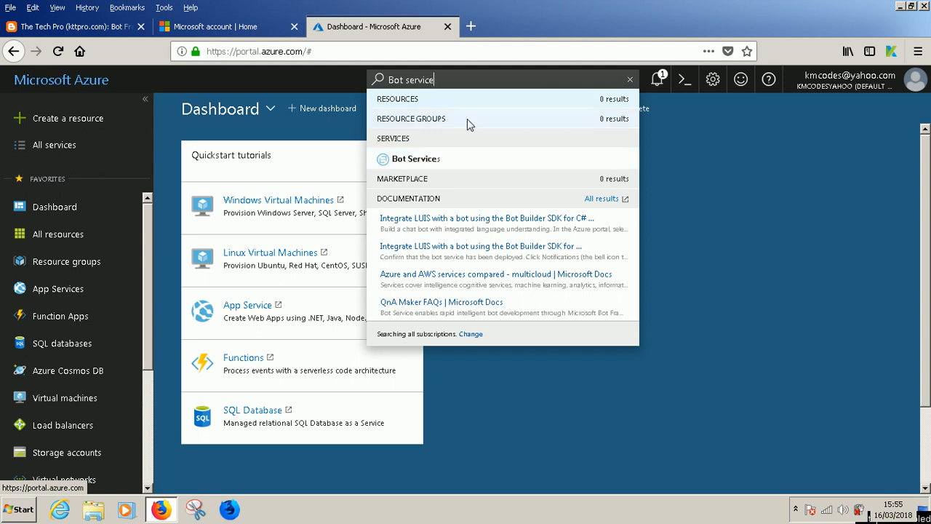
click(630, 81)
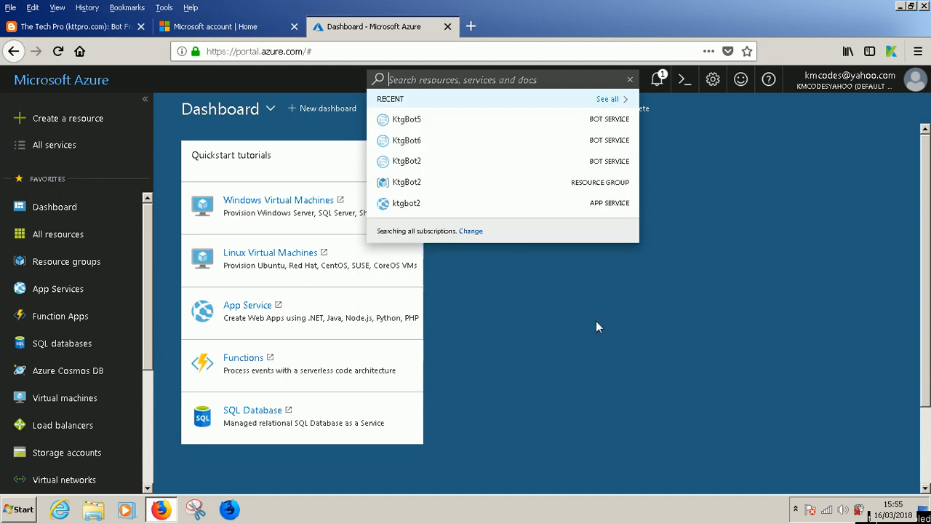
click(591, 347)
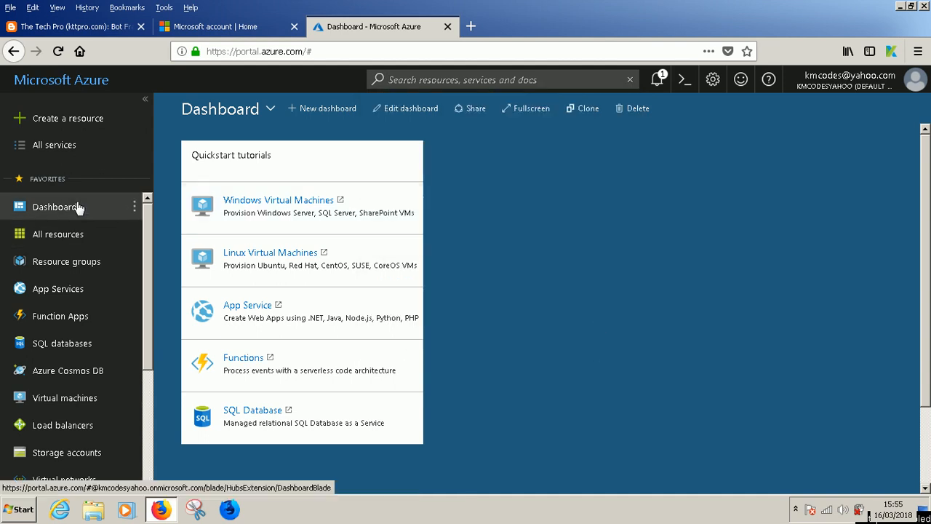
Open Cognitive Services from the Intelligence + Analytics category of the full list of services
click(54, 146)
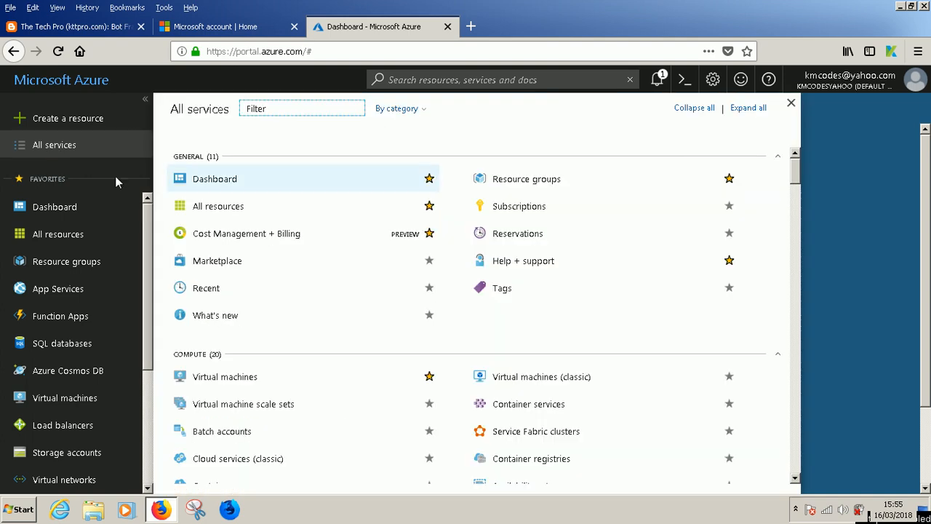
scroll(391, 249, down, 3)
scroll(390, 251, down, 10)
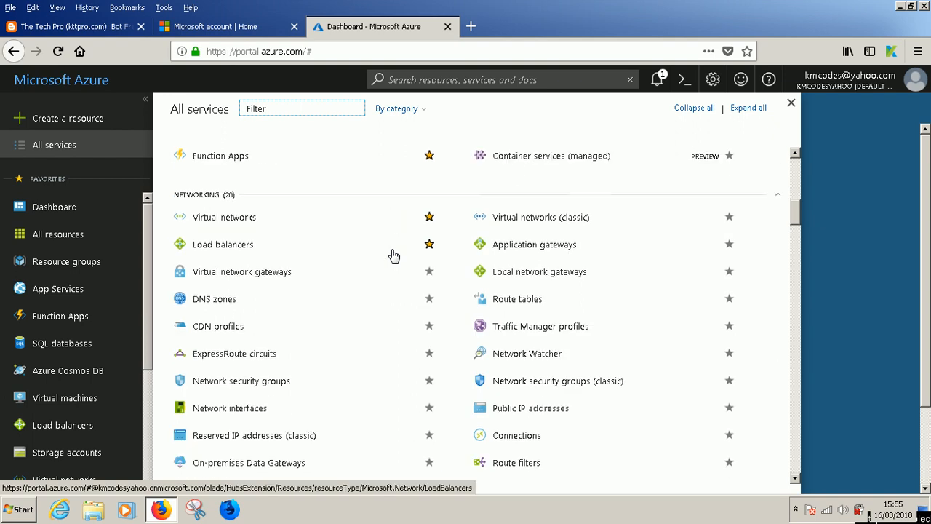
scroll(393, 254, down, 7)
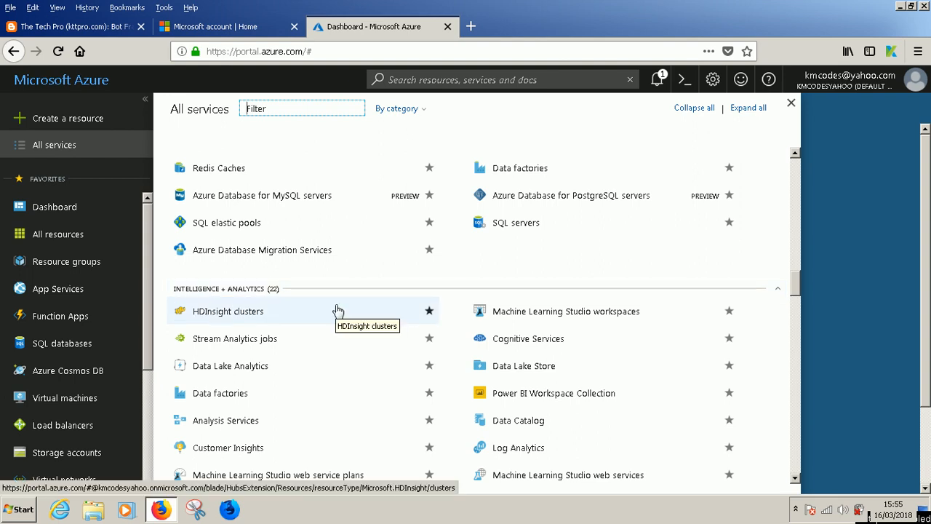
scroll(523, 316, down, 1)
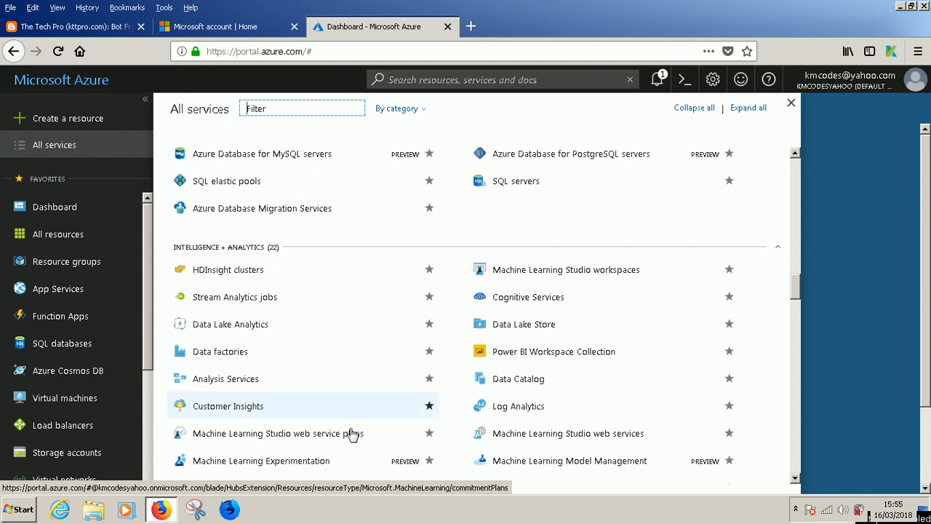
click(534, 298)
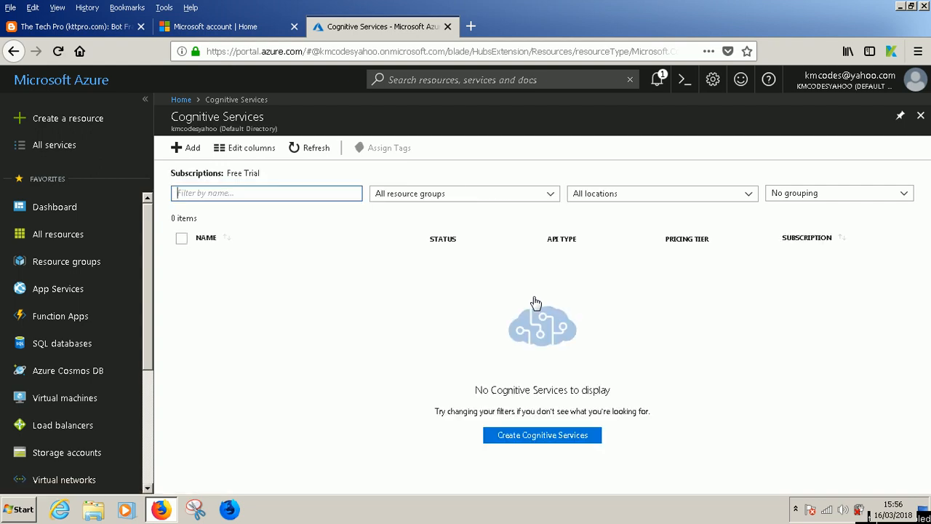
Add a new service, choosing Web App Bot from the Bot Service group, and start creating it
click(187, 149)
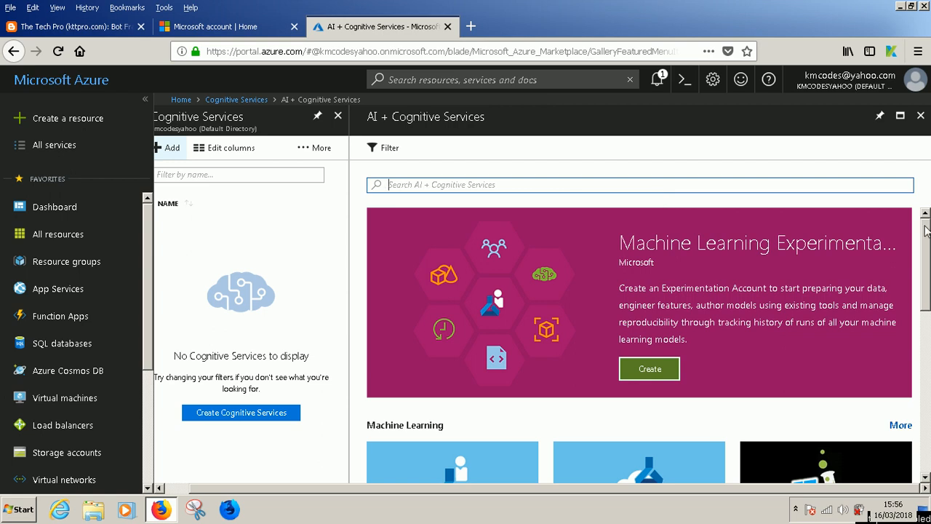
scroll(925, 231, down, 5)
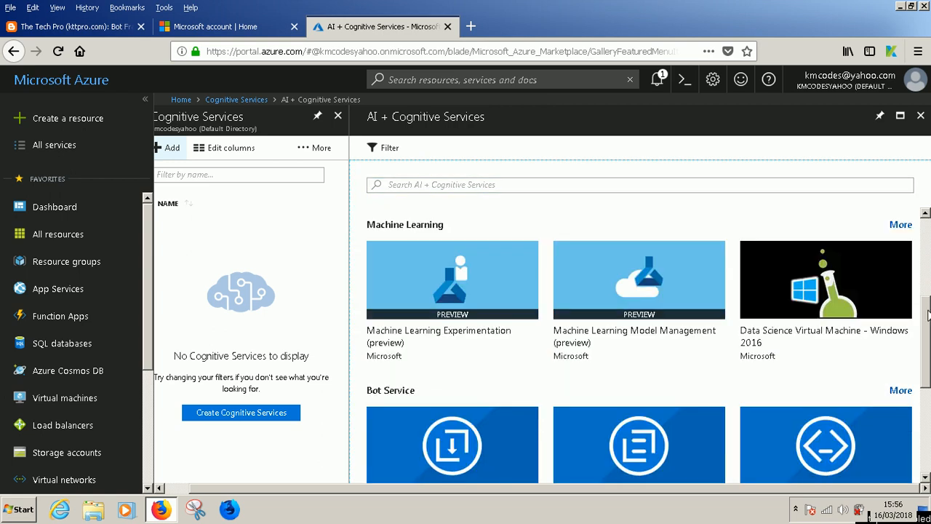
scroll(928, 313, down, 4)
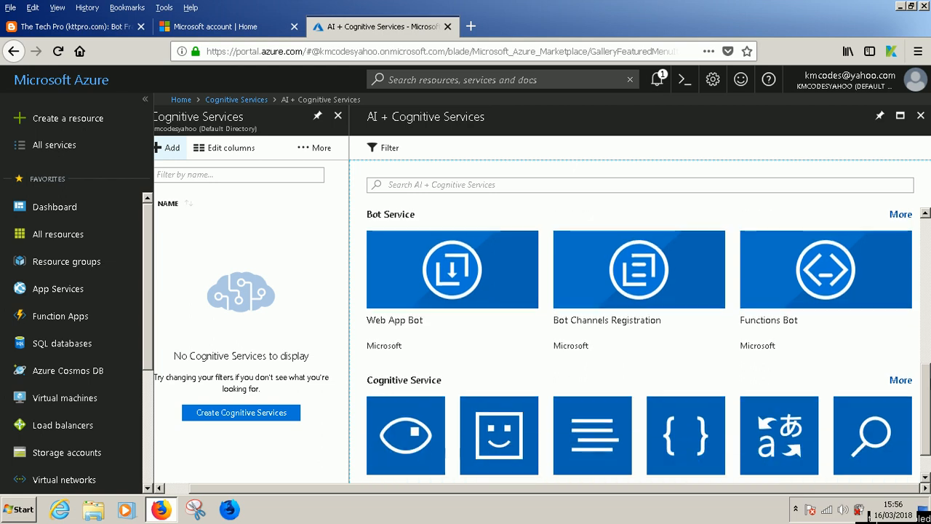
click(443, 284)
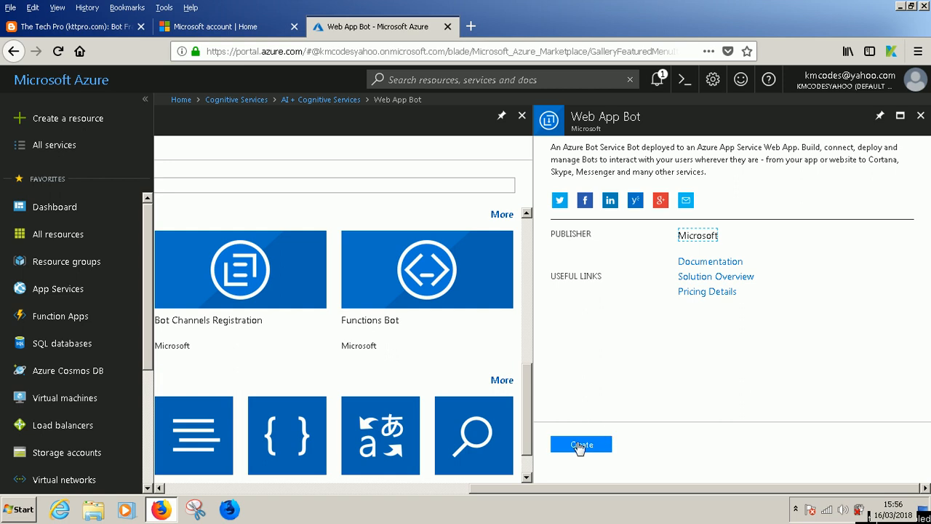
click(580, 445)
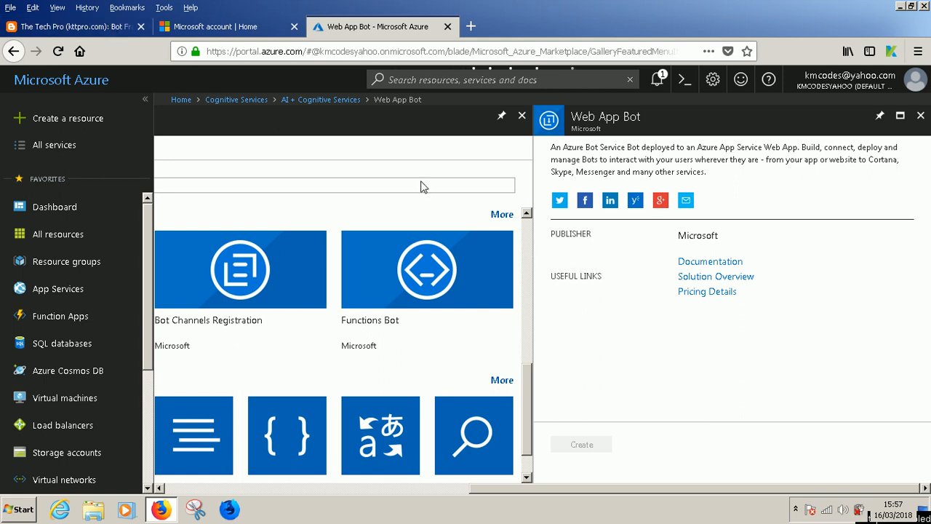
Review the tutorial article's requirements and step-by-step procedure, collapsing the 2018 blog archive, and return to the Azure portal
click(98, 33)
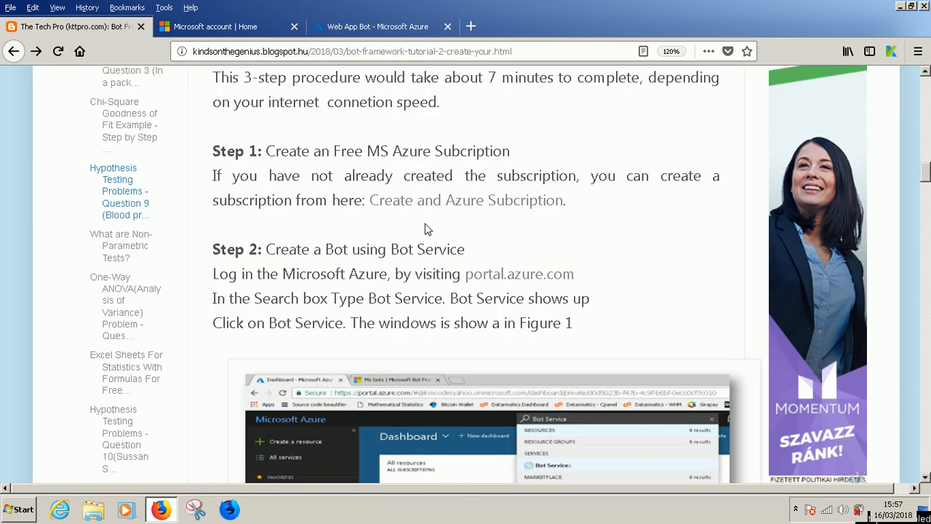
scroll(424, 228, down, 10)
scroll(424, 228, up, 6)
scroll(424, 227, up, 8)
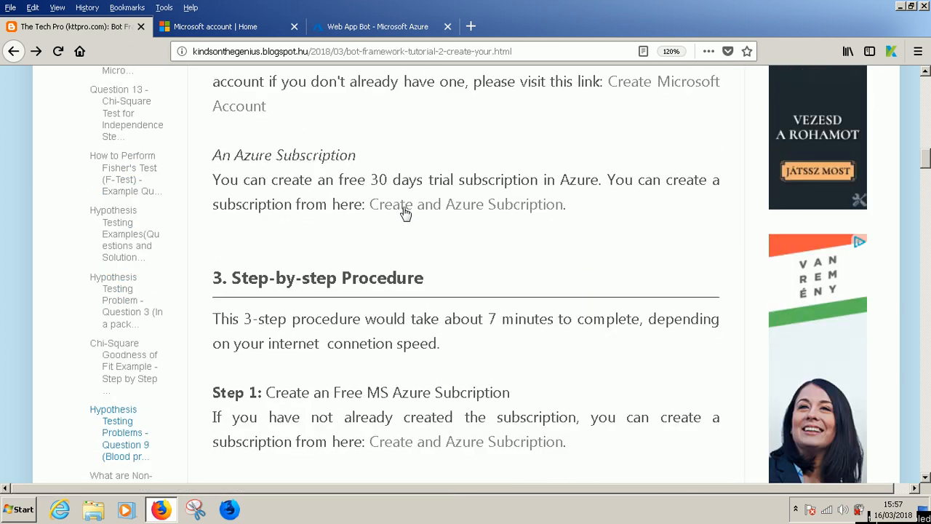
scroll(393, 173, up, 10)
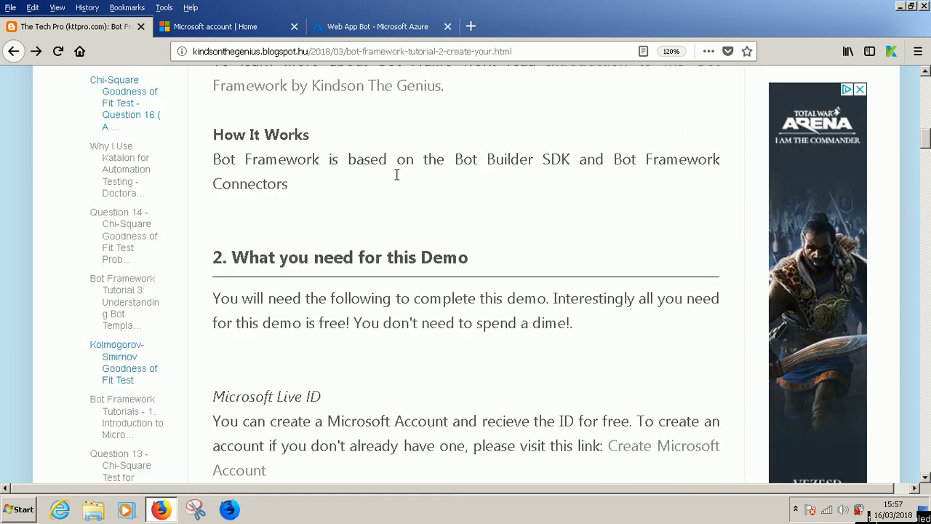
scroll(396, 175, up, 3)
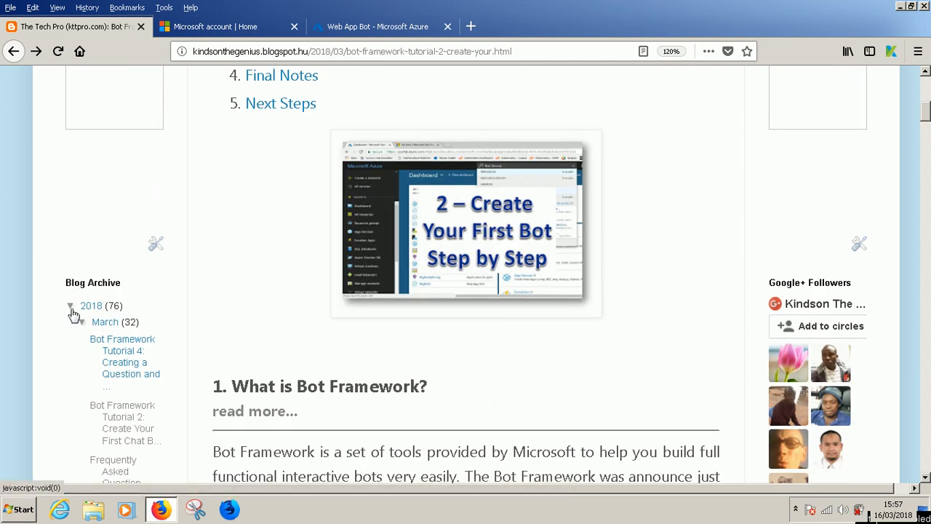
click(70, 307)
scroll(245, 253, down, 9)
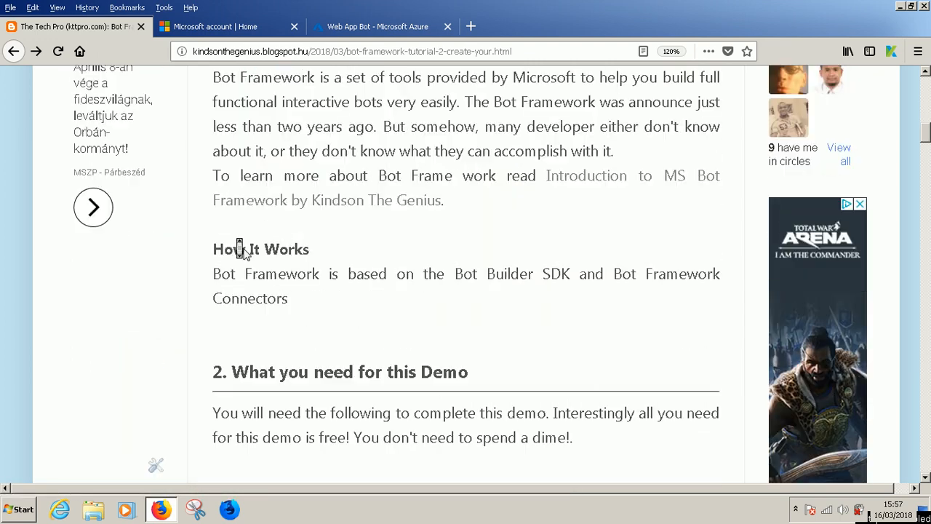
scroll(245, 254, down, 3)
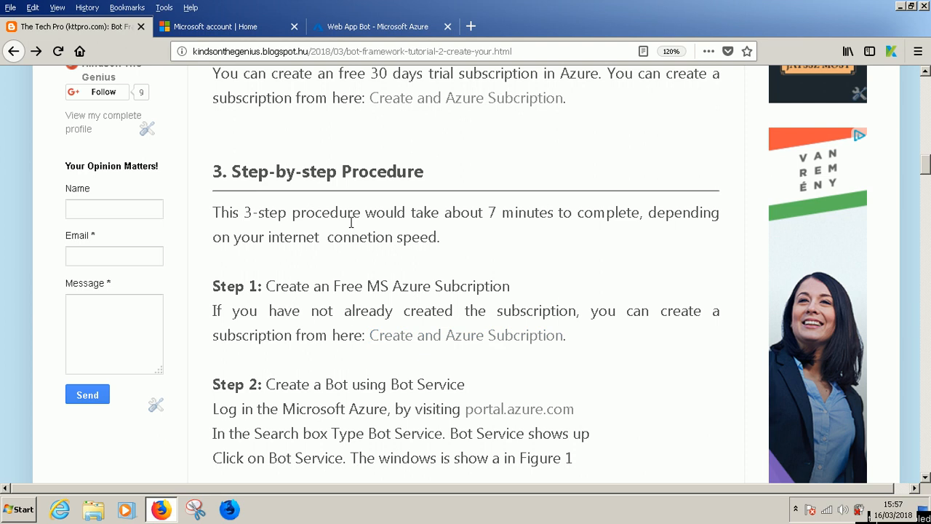
scroll(358, 240, down, 2)
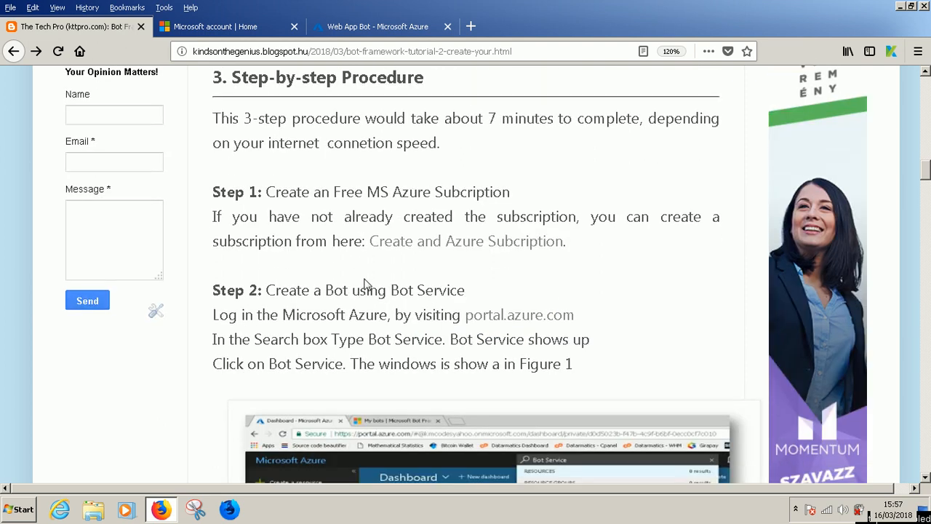
click(347, 21)
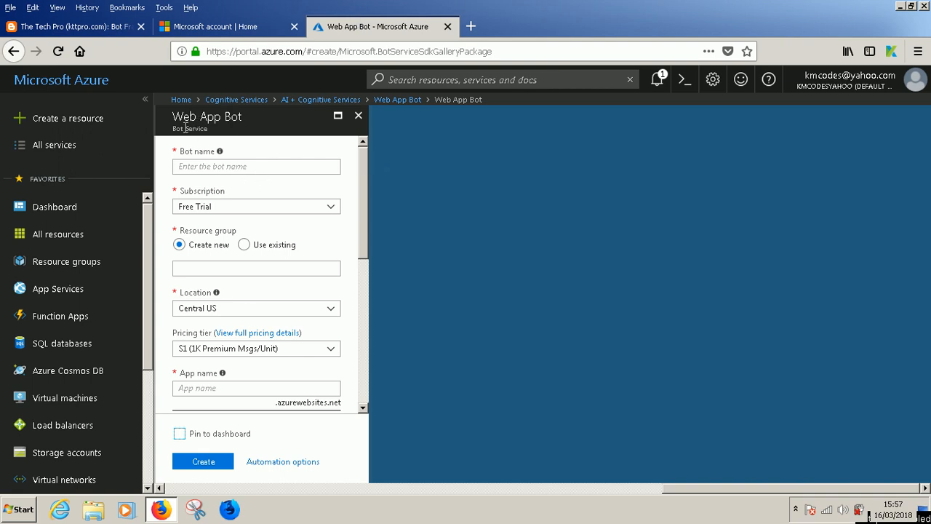
Try FirstChatBot and FirstChatBot1 as the name of the new Web App Bot
click(273, 166)
text(Bot)
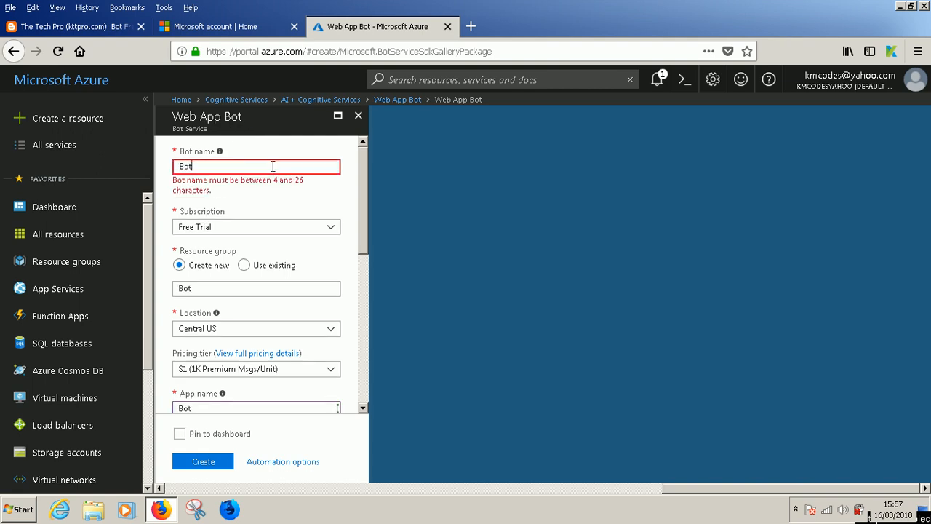
key(BackSpace)
key(BackSpace)
key(BackSpace)
text(Fir)
text(stB)
text(ChatBot)
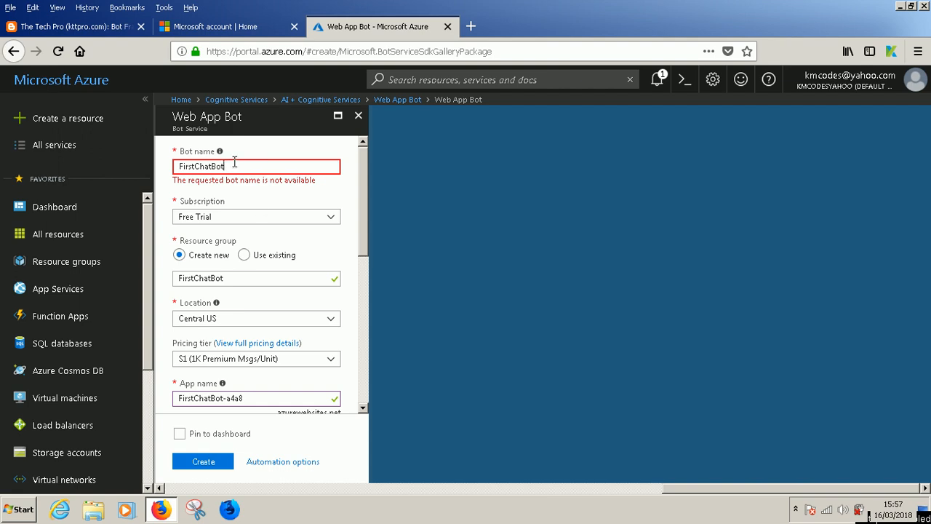
text(1)
Set the bot name to BotLesson1 and review the resource group, location, pricing tier, app name and bot template settings
drag(252, 166, 174, 167)
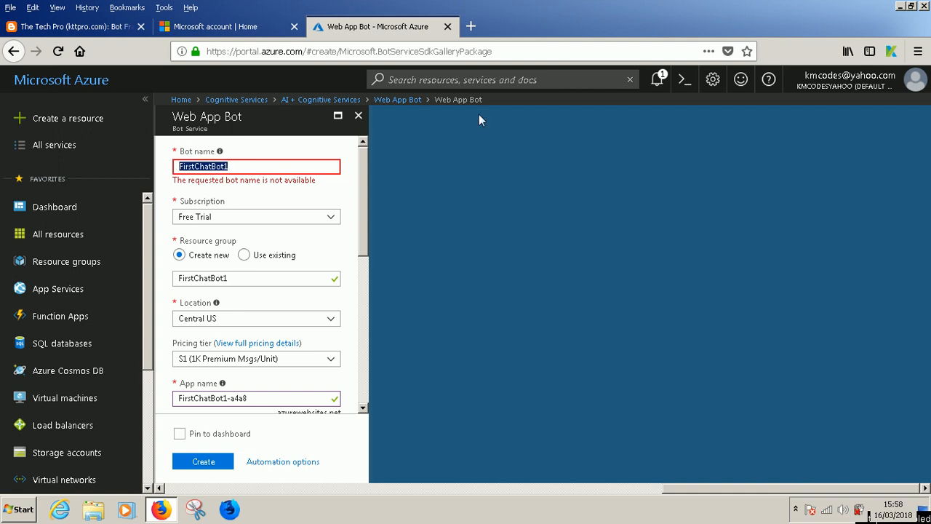
text(L)
text(BotLesso)
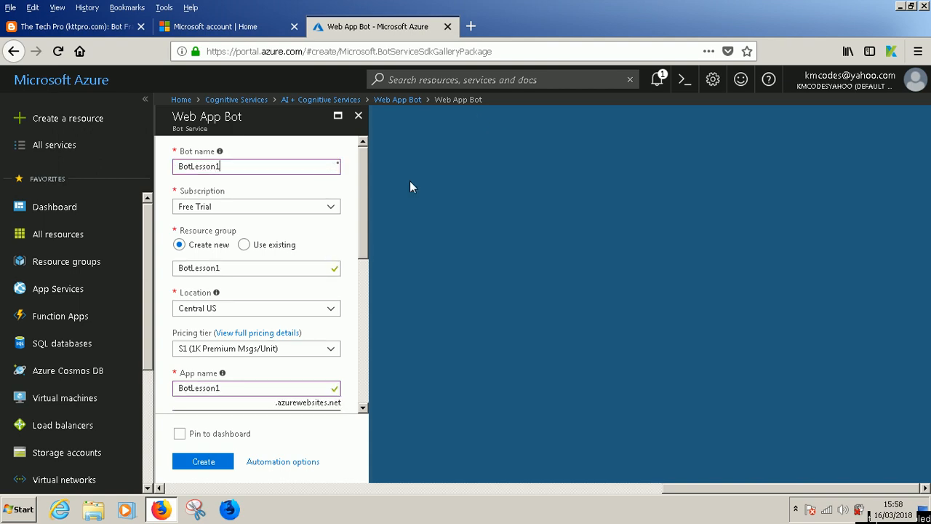
mouse_move(366, 176)
mouse_down()
mouse_move(366, 245)
mouse_move(366, 179)
mouse_up()
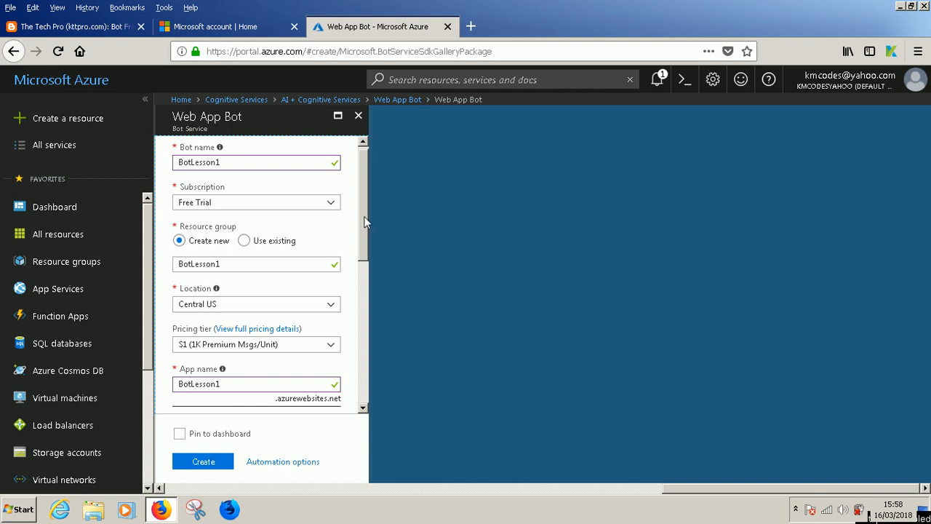
scroll(362, 233, down, 1)
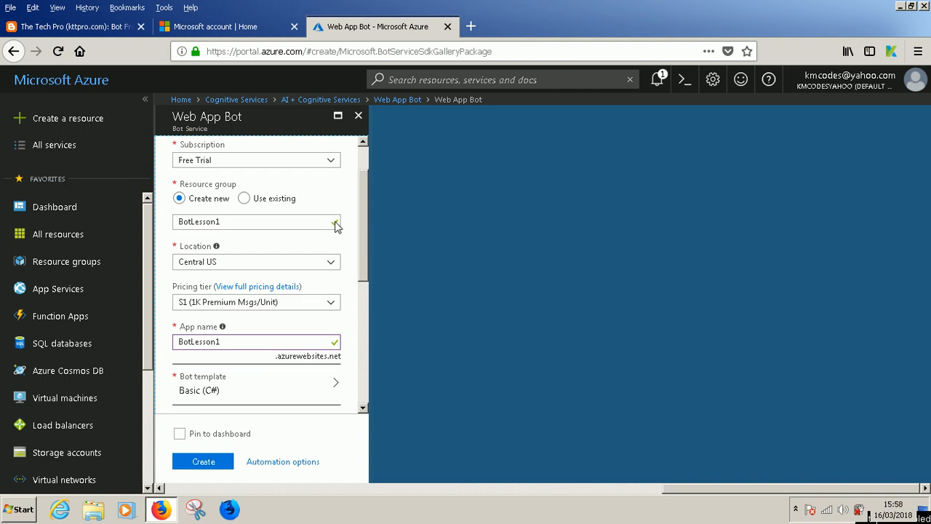
scroll(362, 229, down, 1)
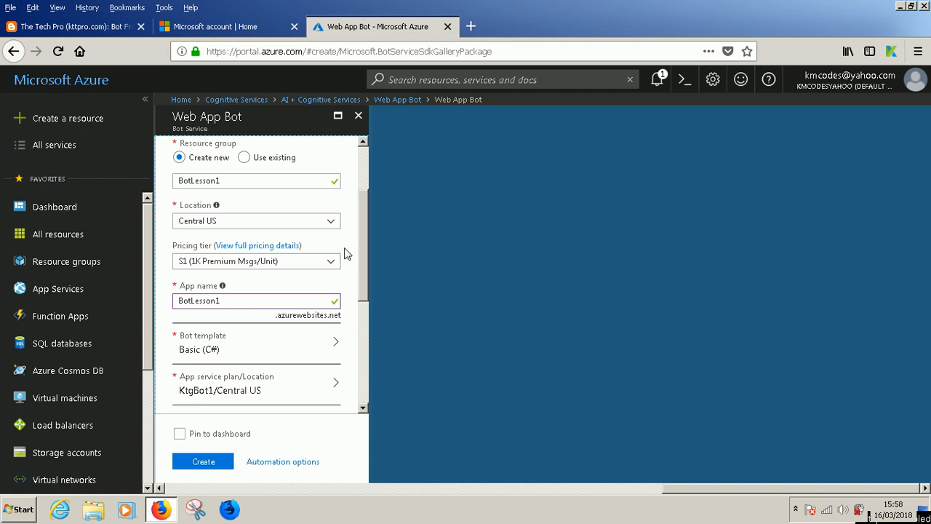
Review the remaining bot settings, pin the bot to the dashboard, and create the BotLesson1 Web App Bot
scroll(363, 252, down, 2)
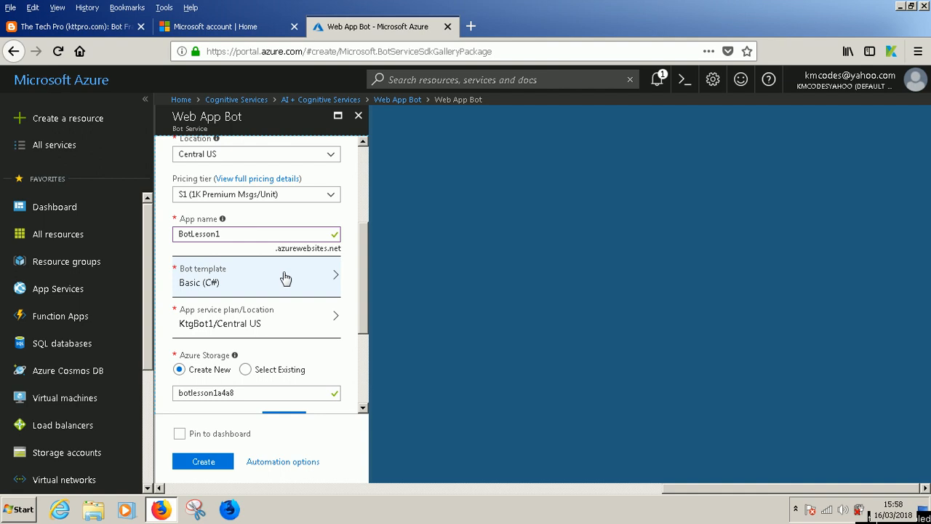
drag(362, 266, 364, 346)
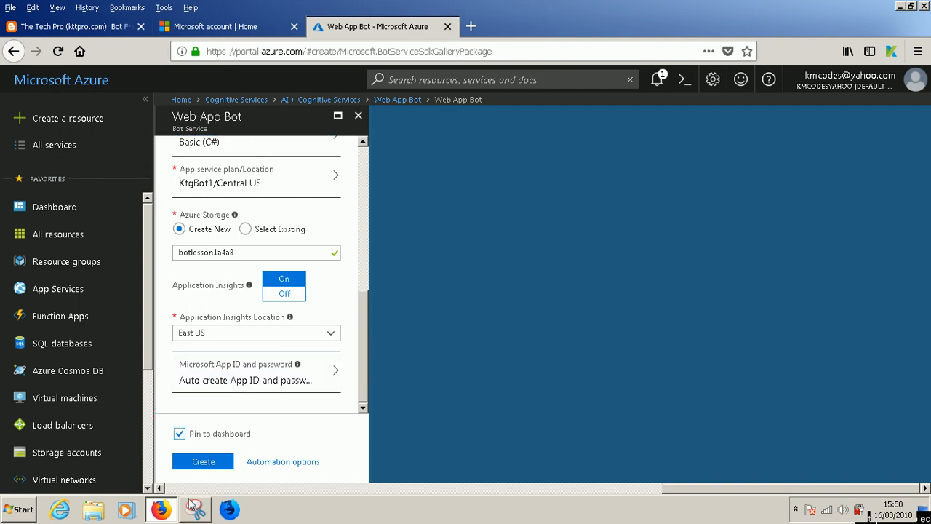
click(216, 469)
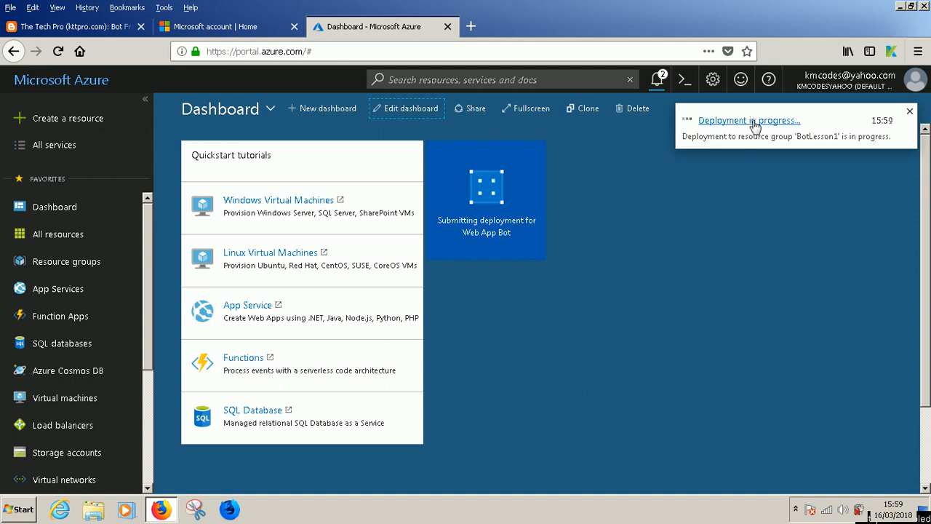
mouse_move(532, 226)
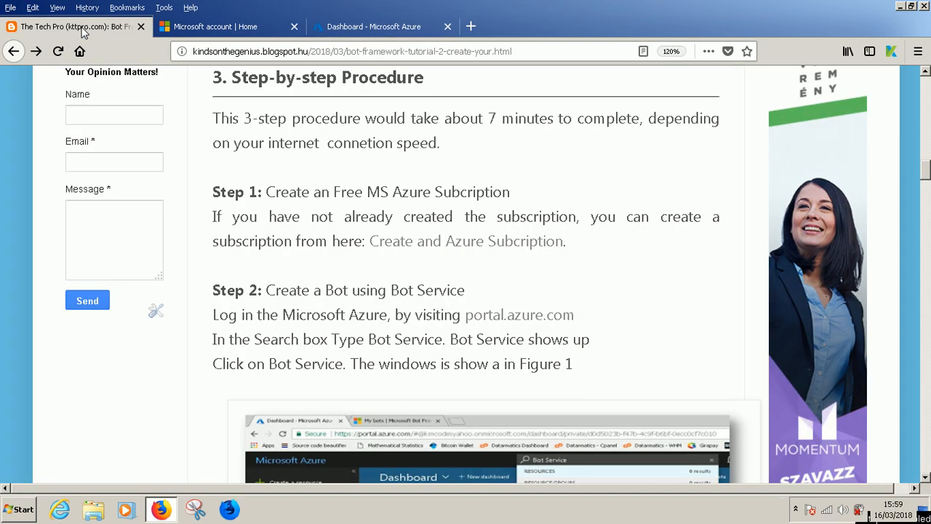
Review the tutorial article's figures from opening Bot Services to the Bot Management Window, and return to the Azure dashboard to check the deployment
click(80, 29)
scroll(356, 243, down, 3)
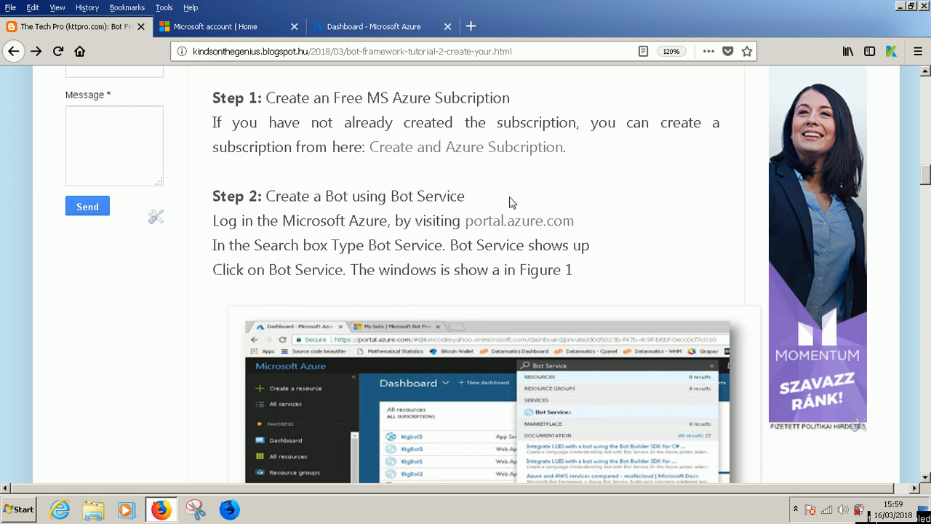
scroll(521, 190, down, 9)
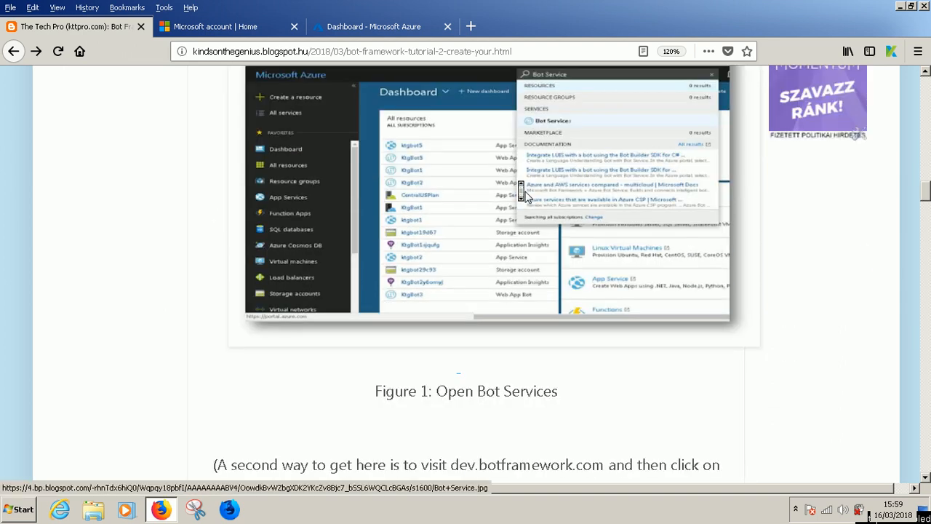
scroll(522, 190, down, 10)
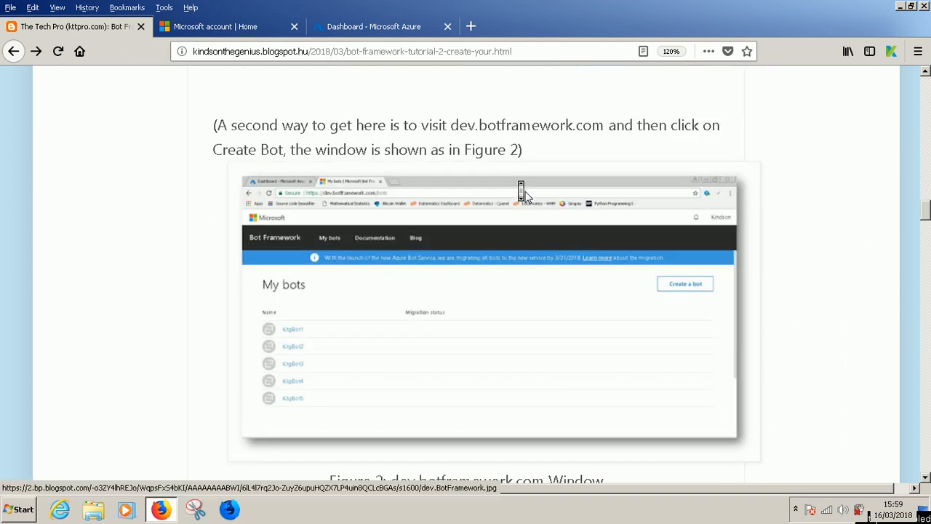
scroll(520, 191, up, 6)
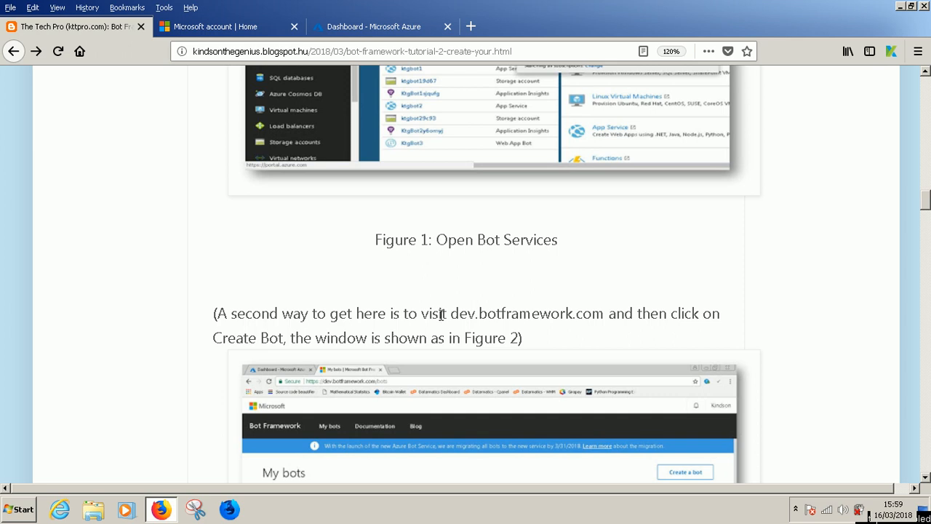
middle_click(460, 289)
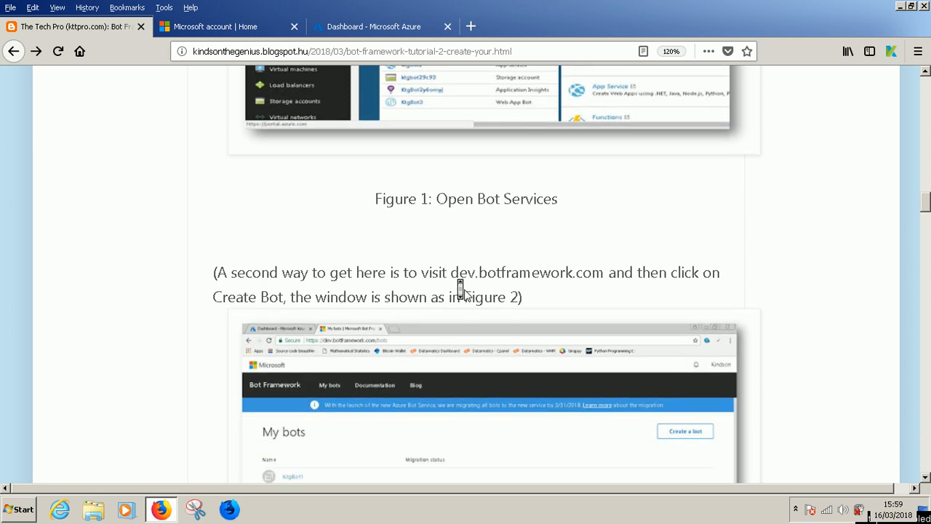
scroll(463, 293, down, 5)
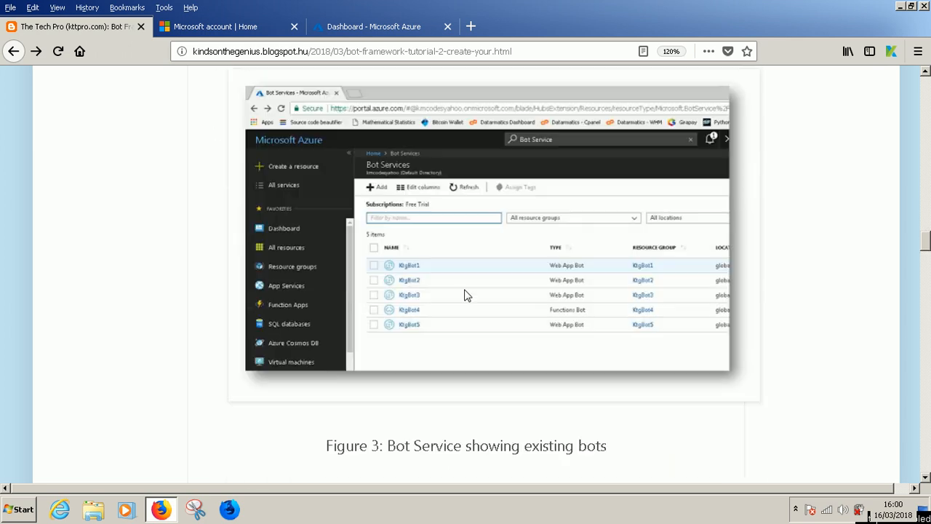
scroll(565, 323, up, 4)
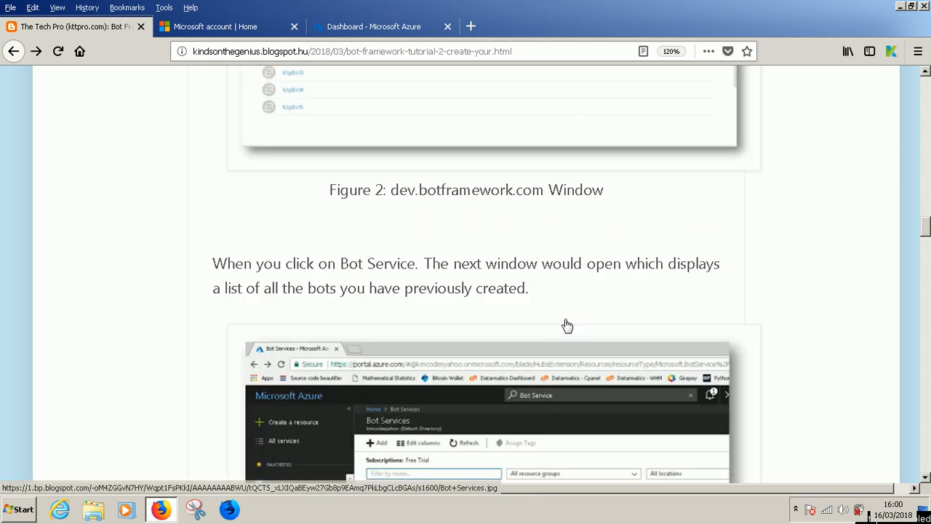
middle_click(561, 314)
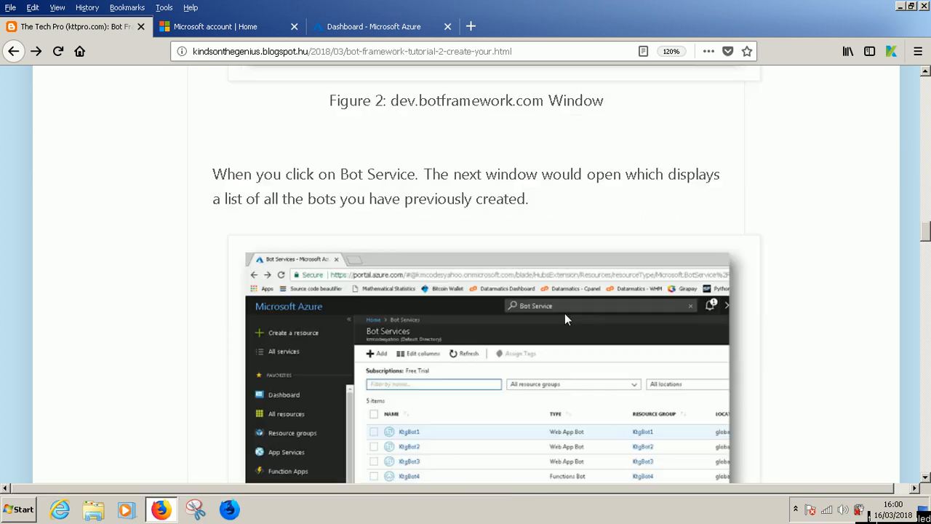
scroll(564, 314, down, 4)
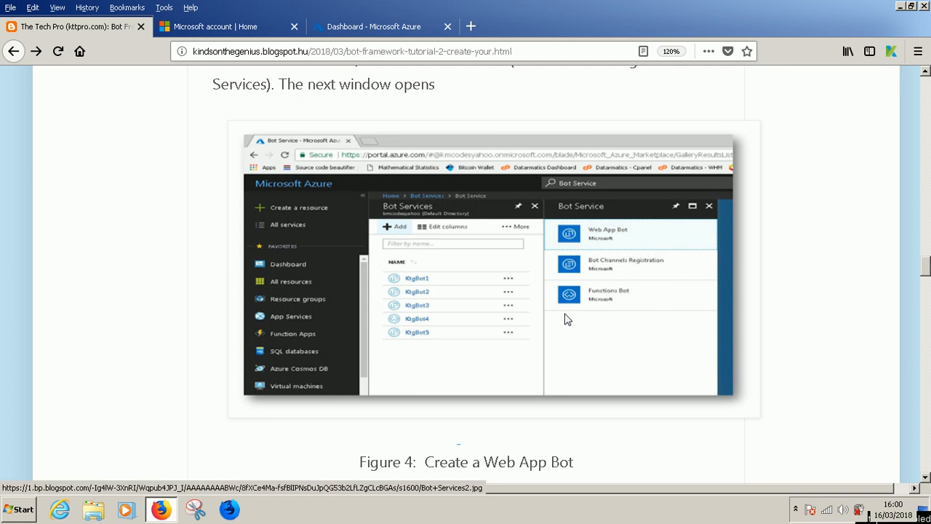
scroll(564, 312, down, 4)
scroll(564, 313, down, 10)
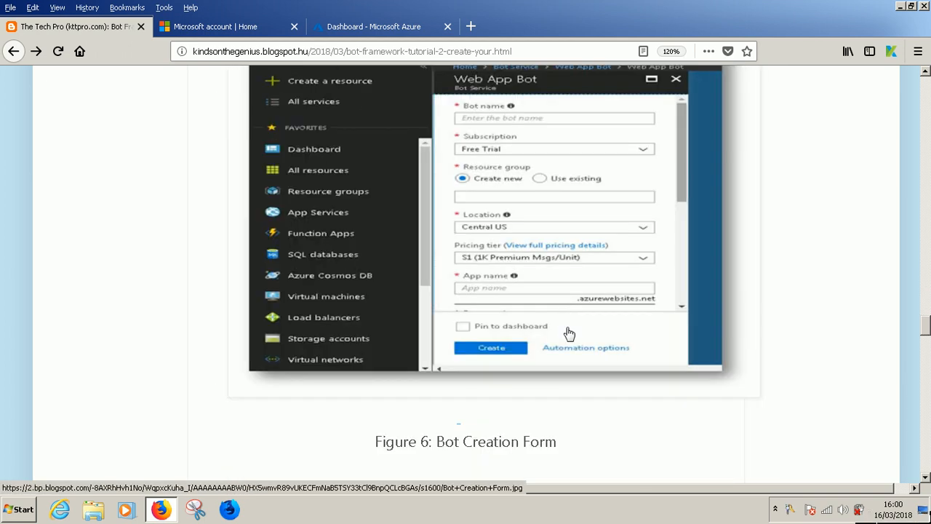
scroll(565, 354, down, 6)
scroll(565, 357, down, 6)
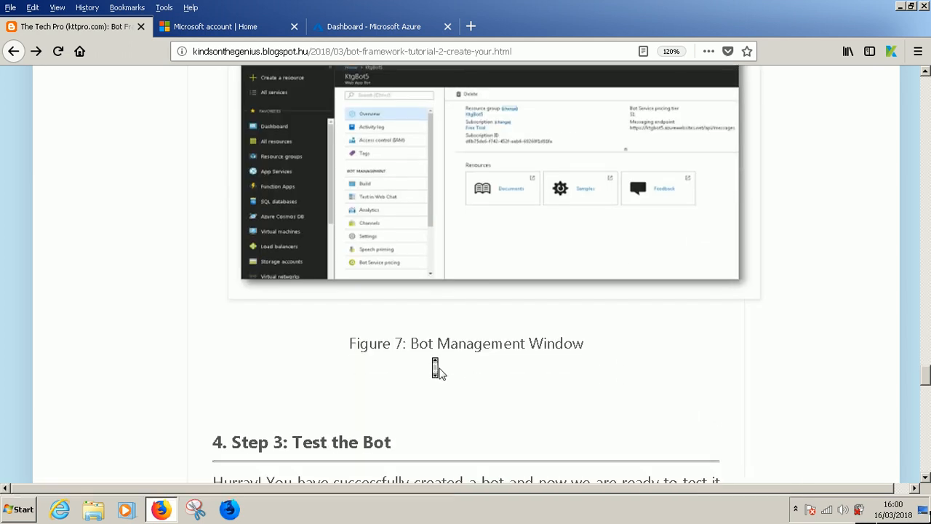
scroll(437, 371, up, 2)
click(359, 26)
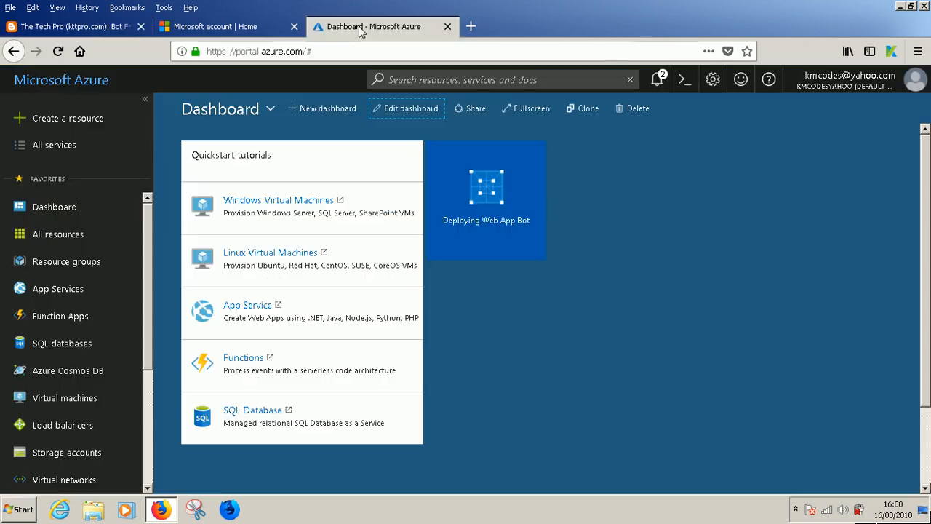
mouse_move(430, 239)
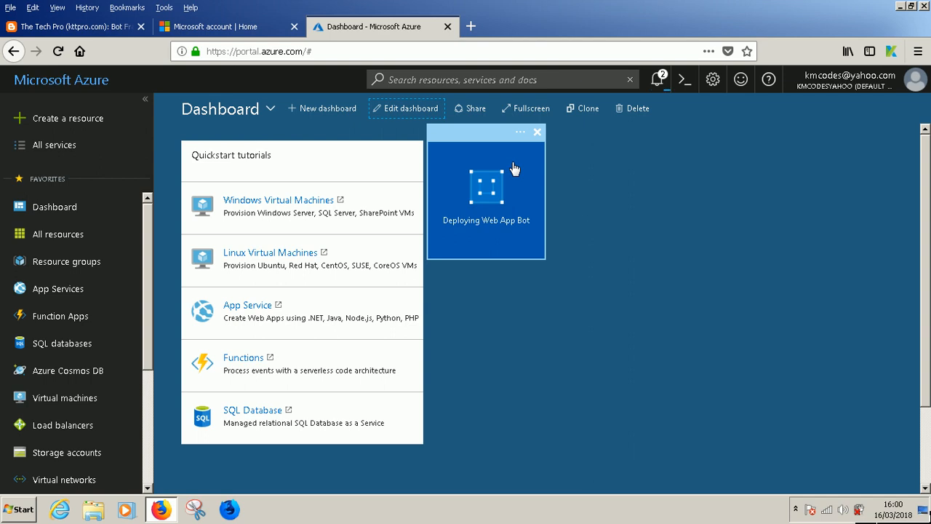
Open dev.botframework.com in a new browser tab
click(472, 27)
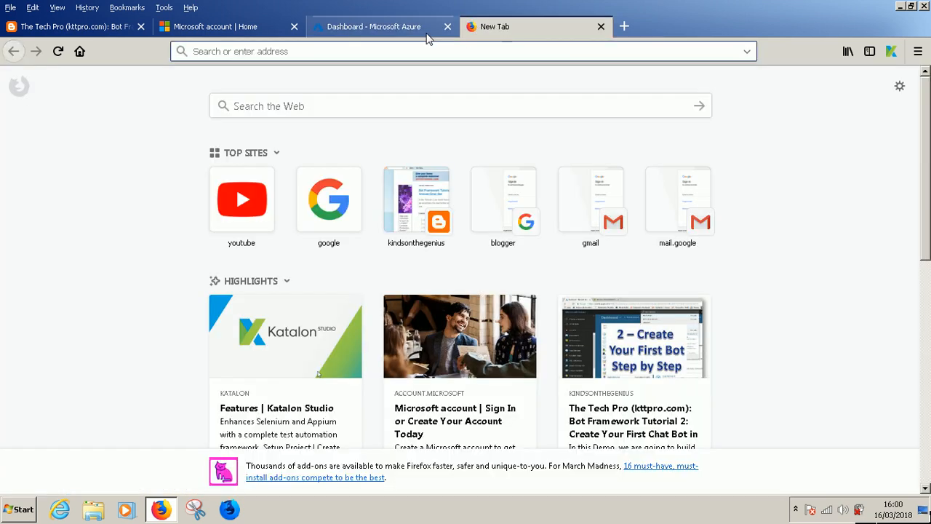
click(379, 28)
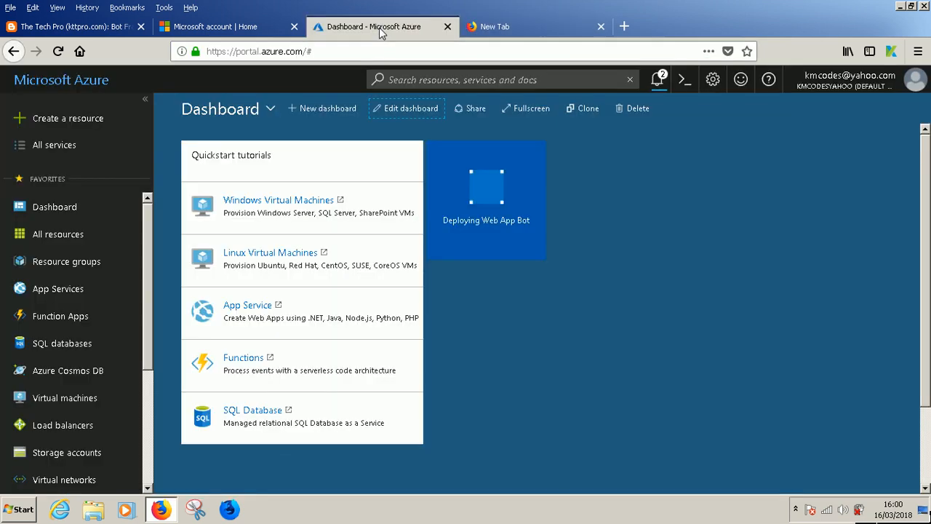
click(498, 33)
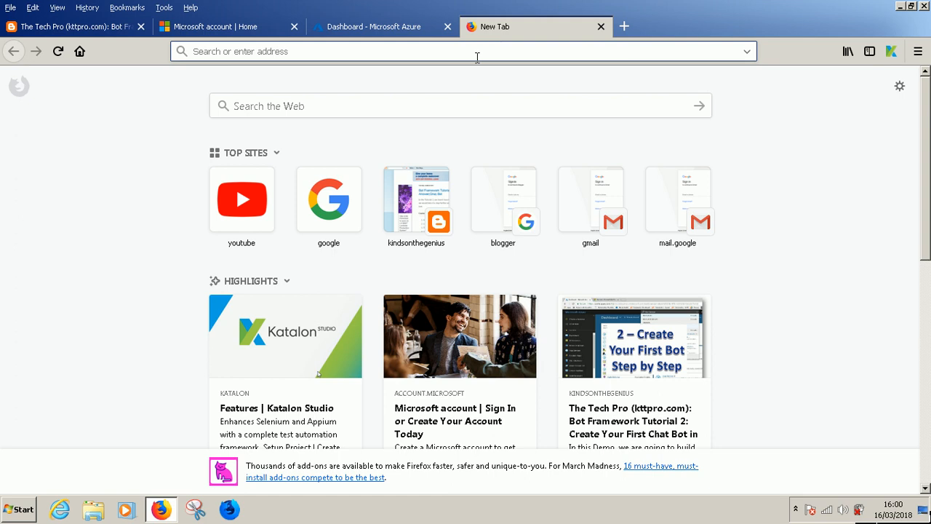
text(dev)
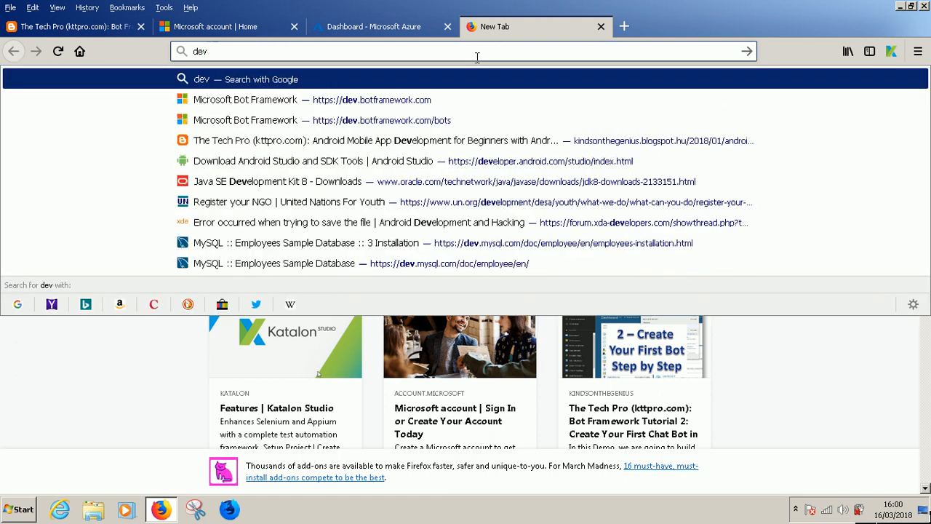
text(.botfr)
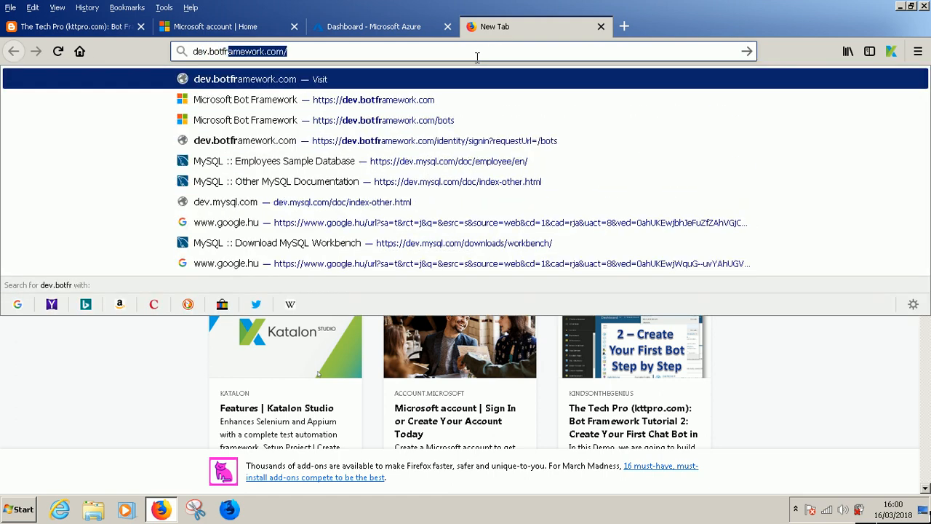
text(amewor)
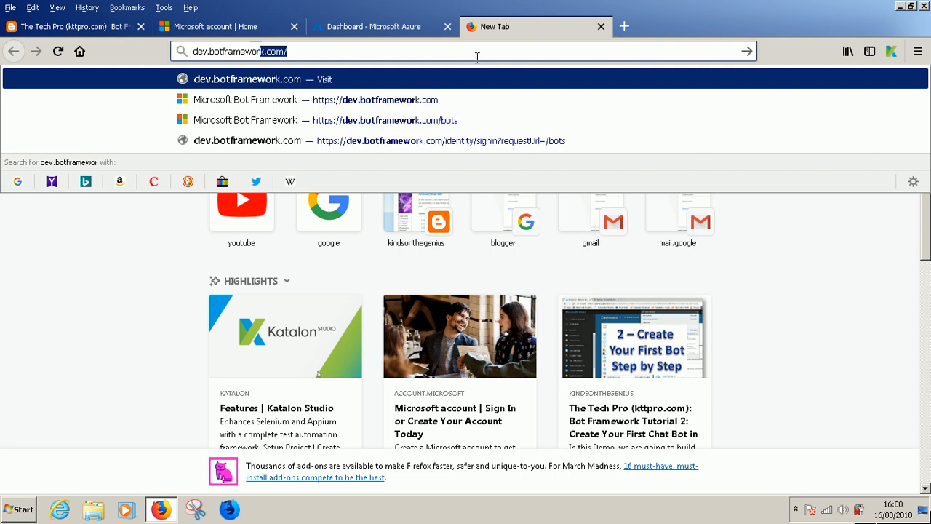
key(Return)
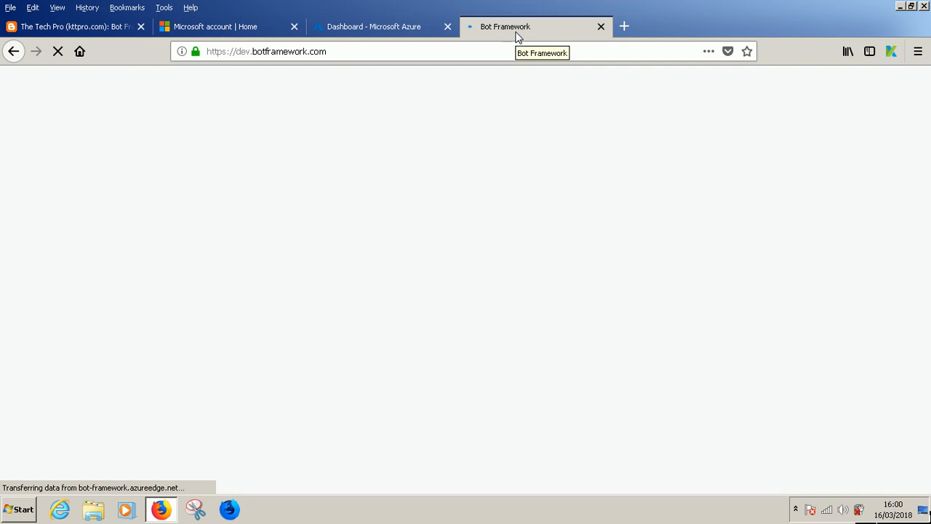
Return to the Azure dashboard and check the pinned Web App Bot tile, looking in on the Bot Framework page's loading
click(387, 26)
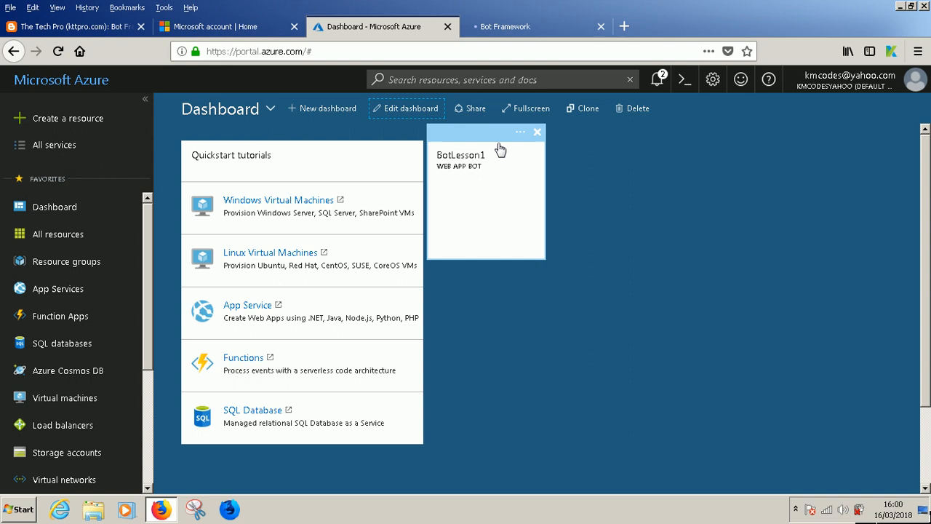
click(524, 27)
click(385, 29)
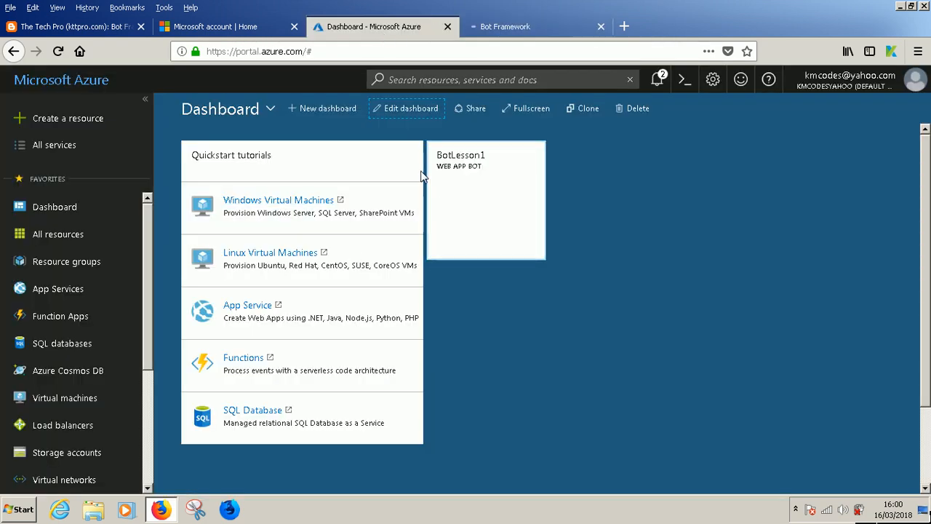